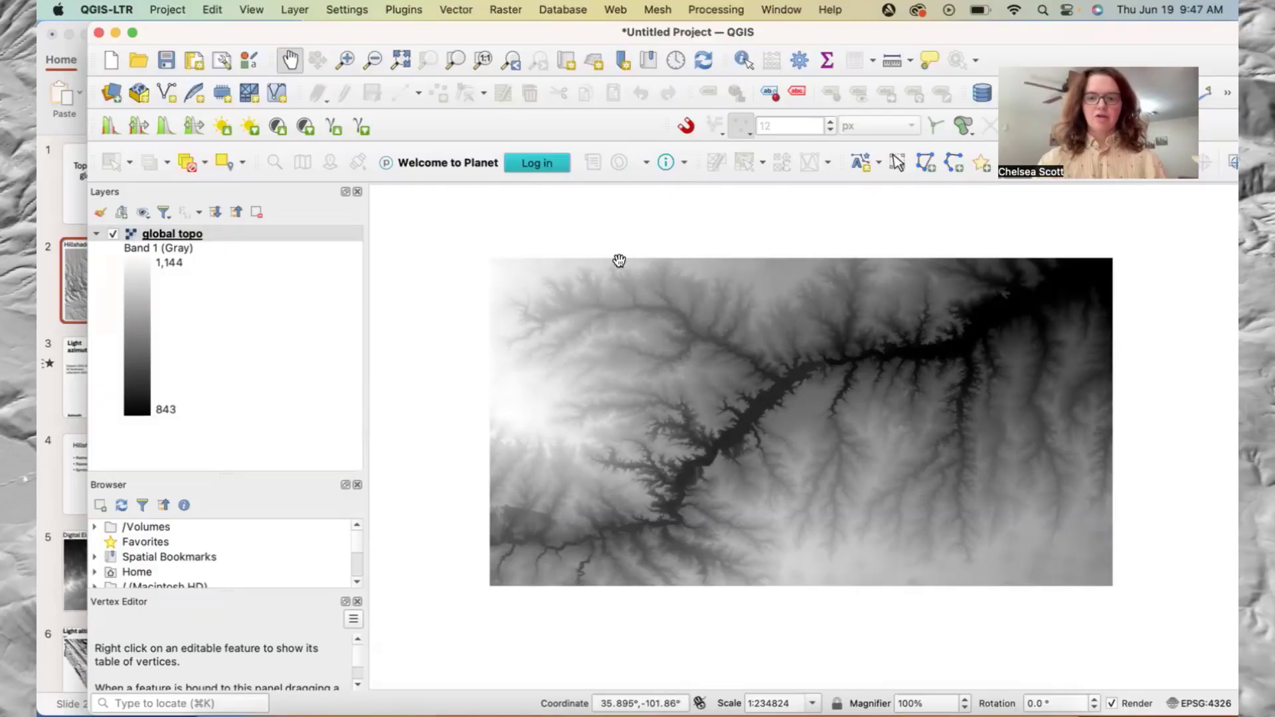
pyautogui.moveTo(641, 330); pyautogui.dragTo(606, 307)
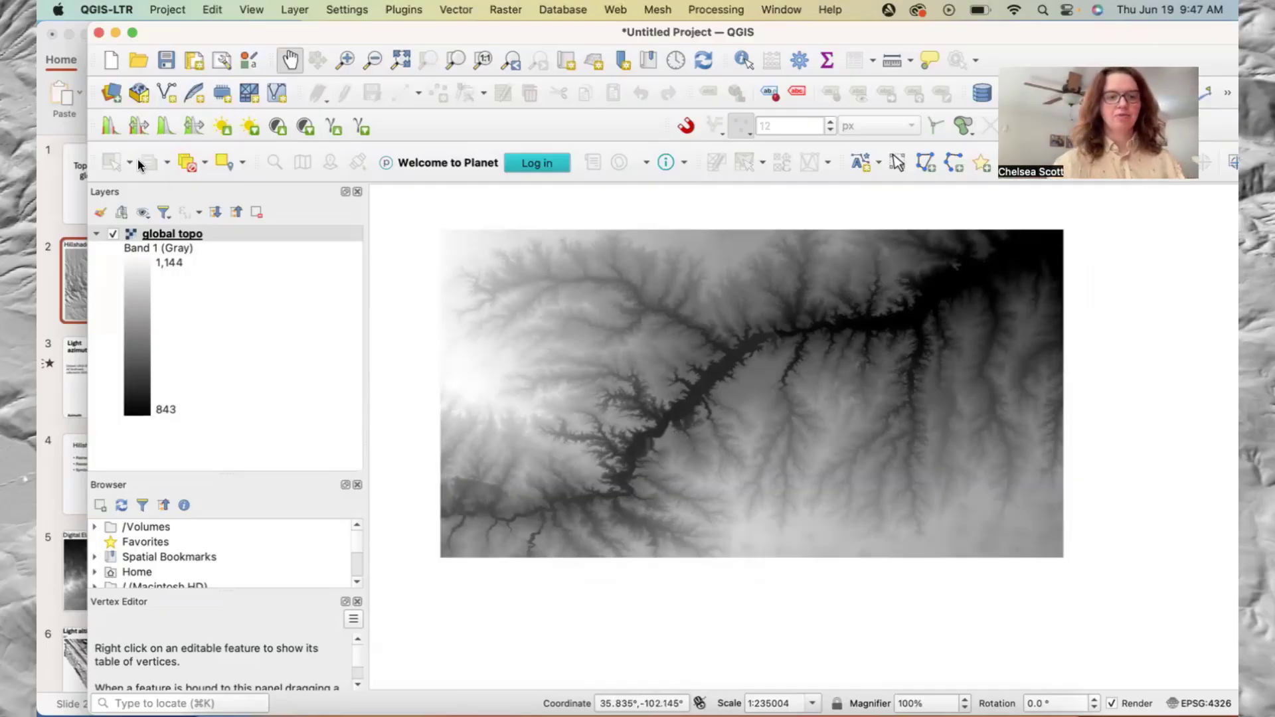
# Change the global topo layer's Symbology render type to Hillshade and zoom in on the result
pyautogui.doubleClick(186, 238)
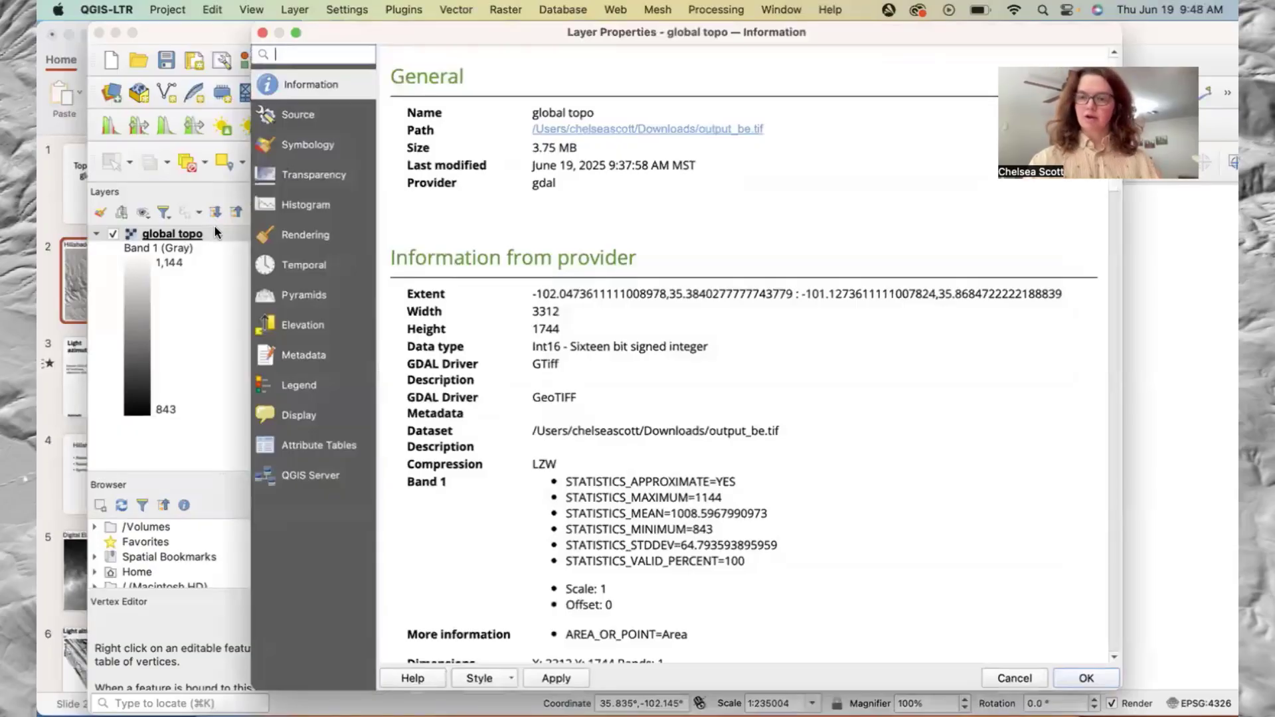
pyautogui.click(300, 144)
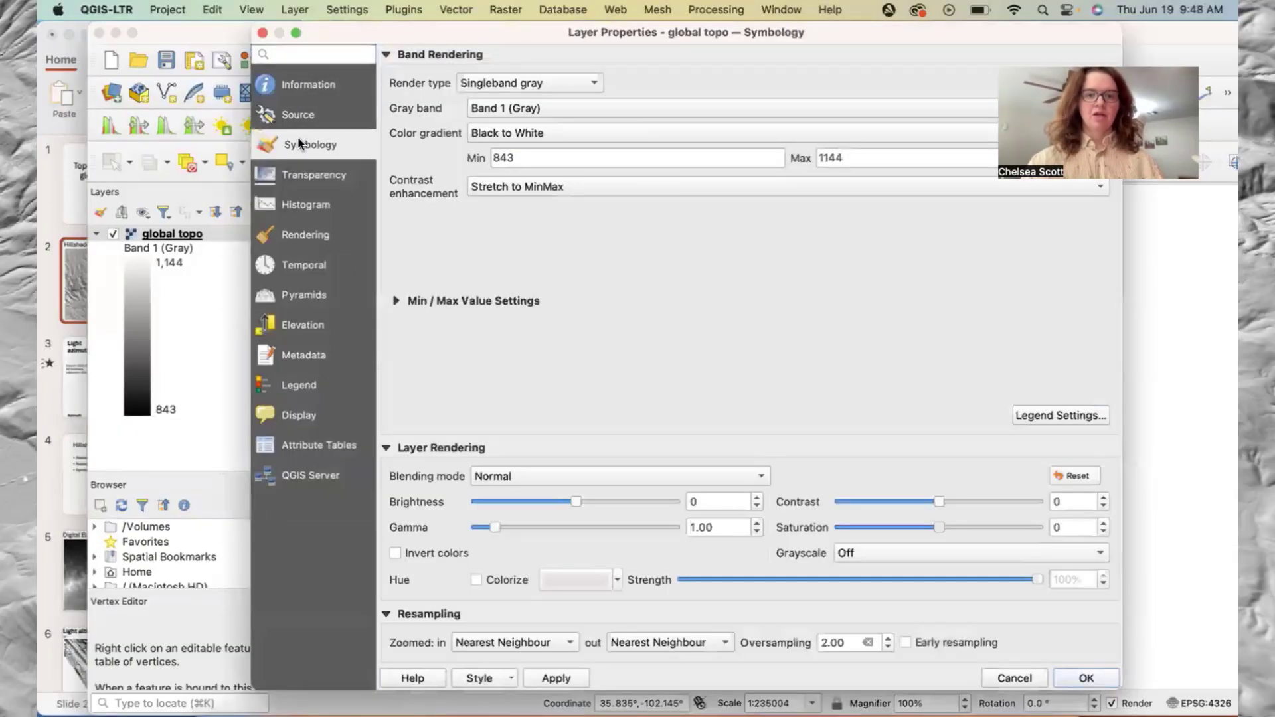
pyautogui.click(539, 87)
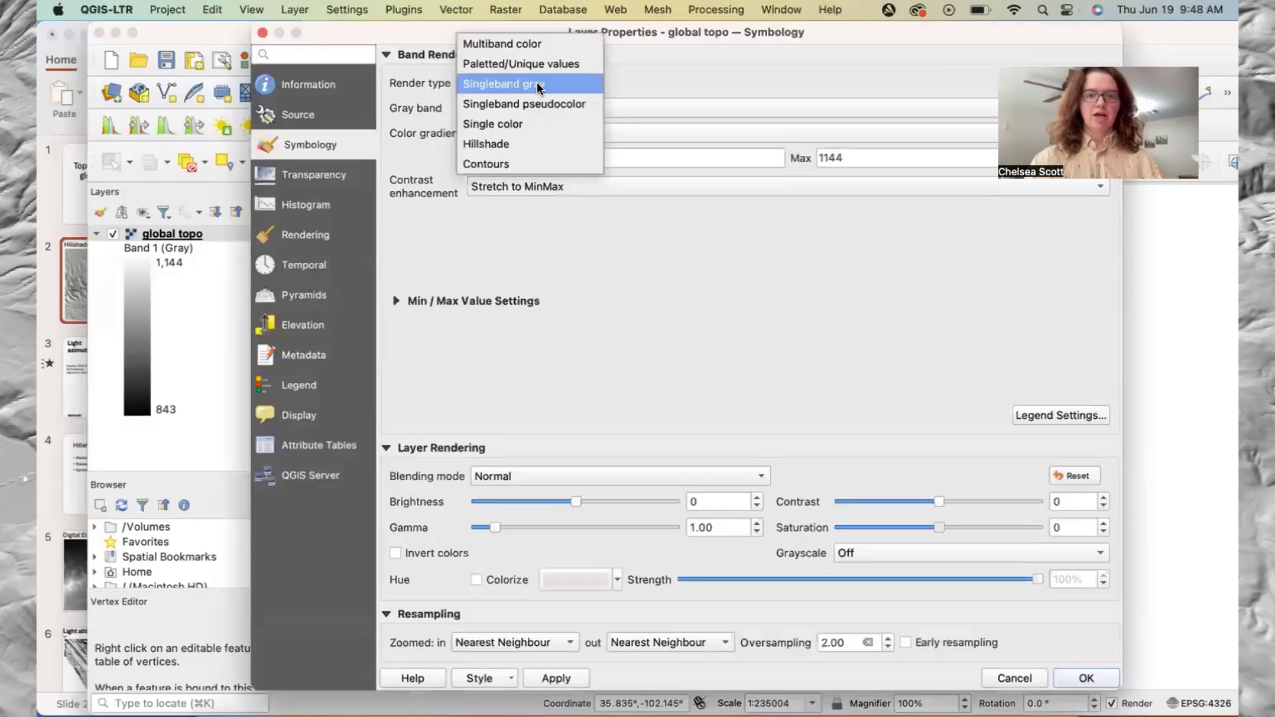
pyautogui.click(537, 140)
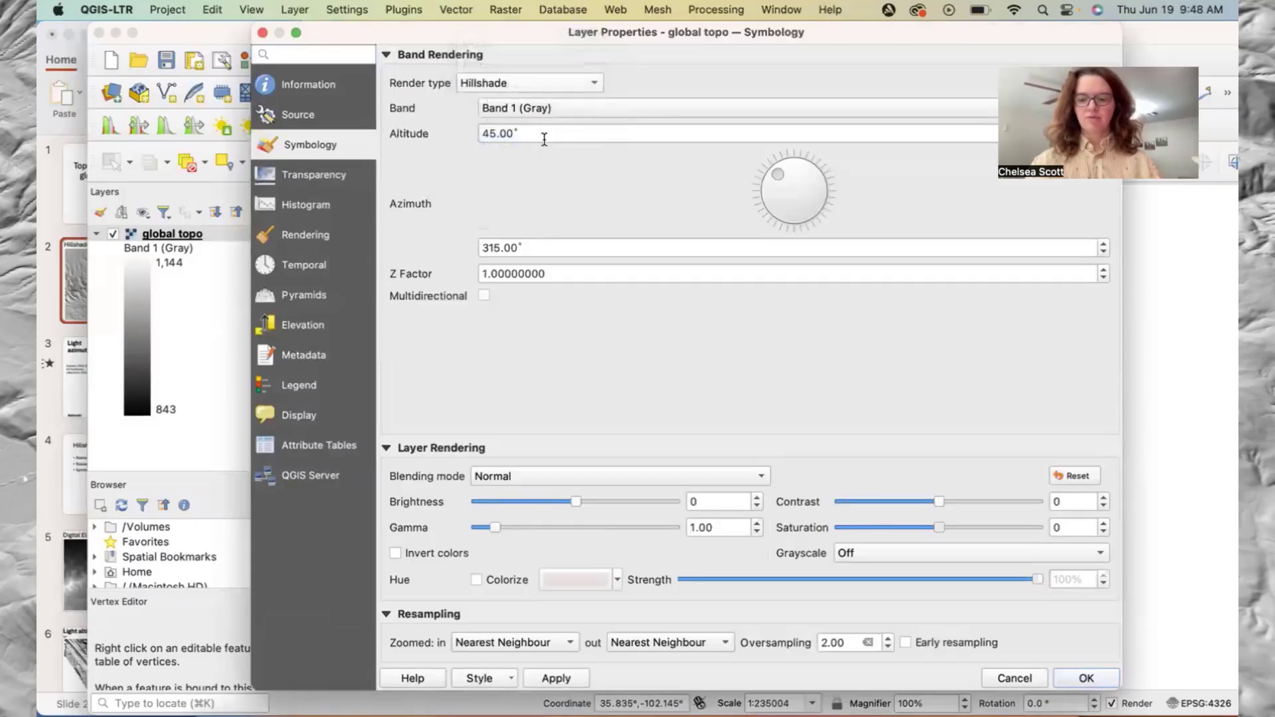
pyautogui.click(1098, 687)
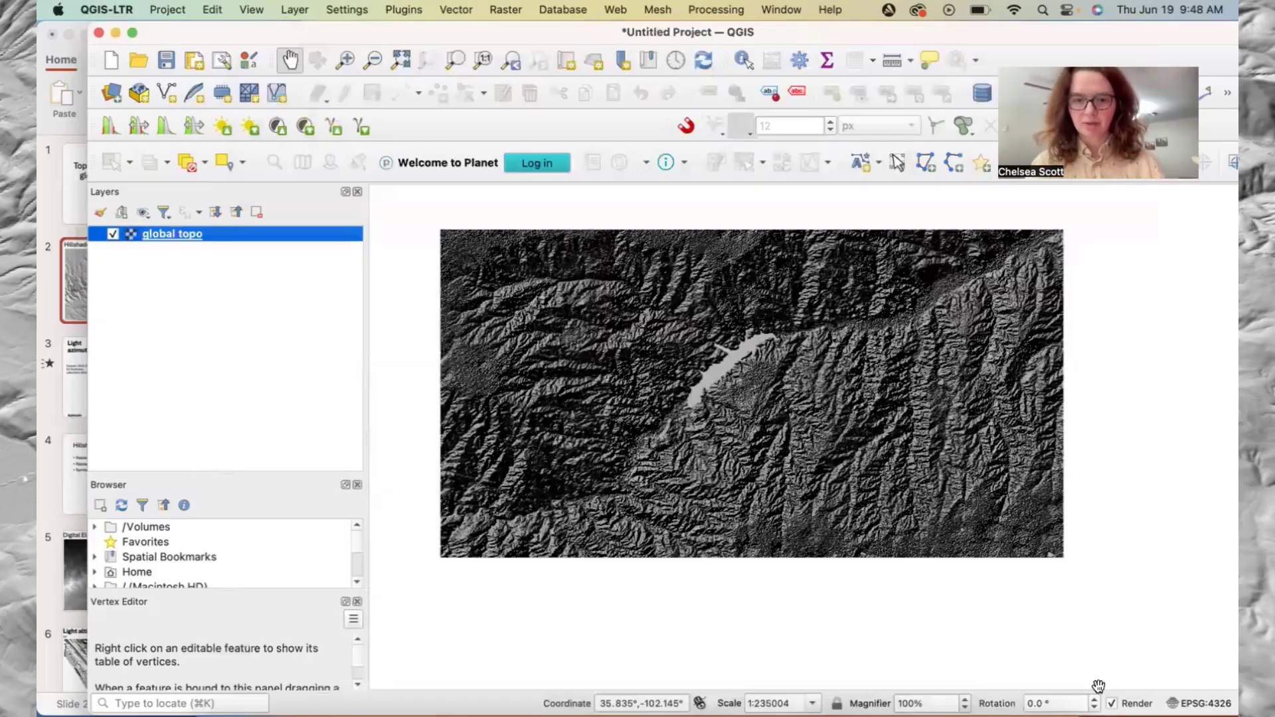
pyautogui.scroll(1, 853, 415)
pyautogui.scroll(1, 853, 416)
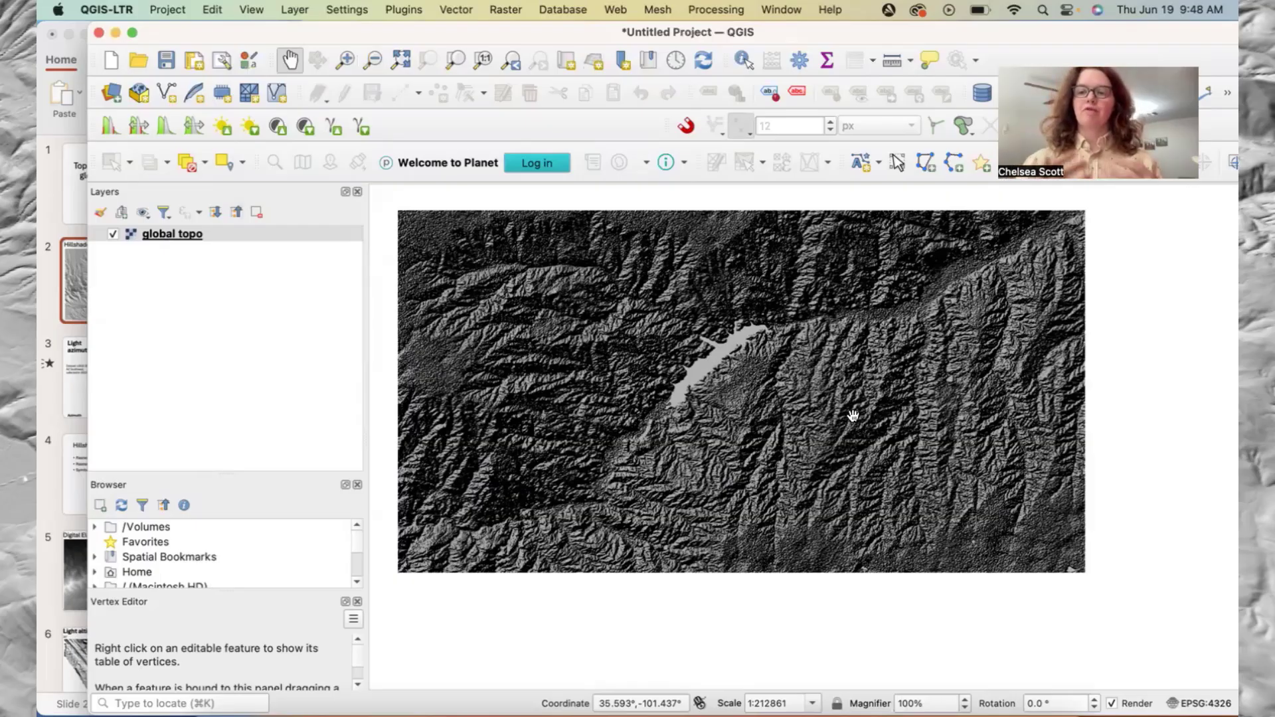
# Show the global topo layer's Information, scrolling to its pixel size and EPSG:4326 WGS 84 CRS
pyautogui.click(178, 237)
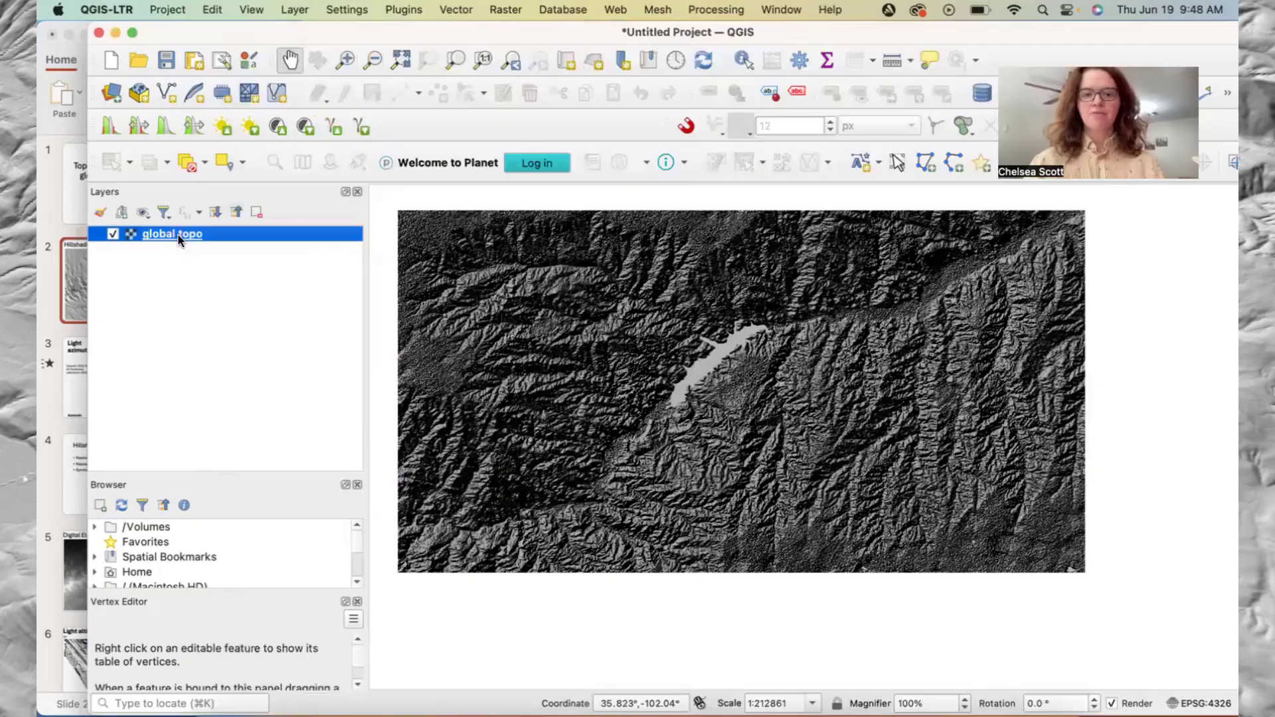
pyautogui.doubleClick(178, 237)
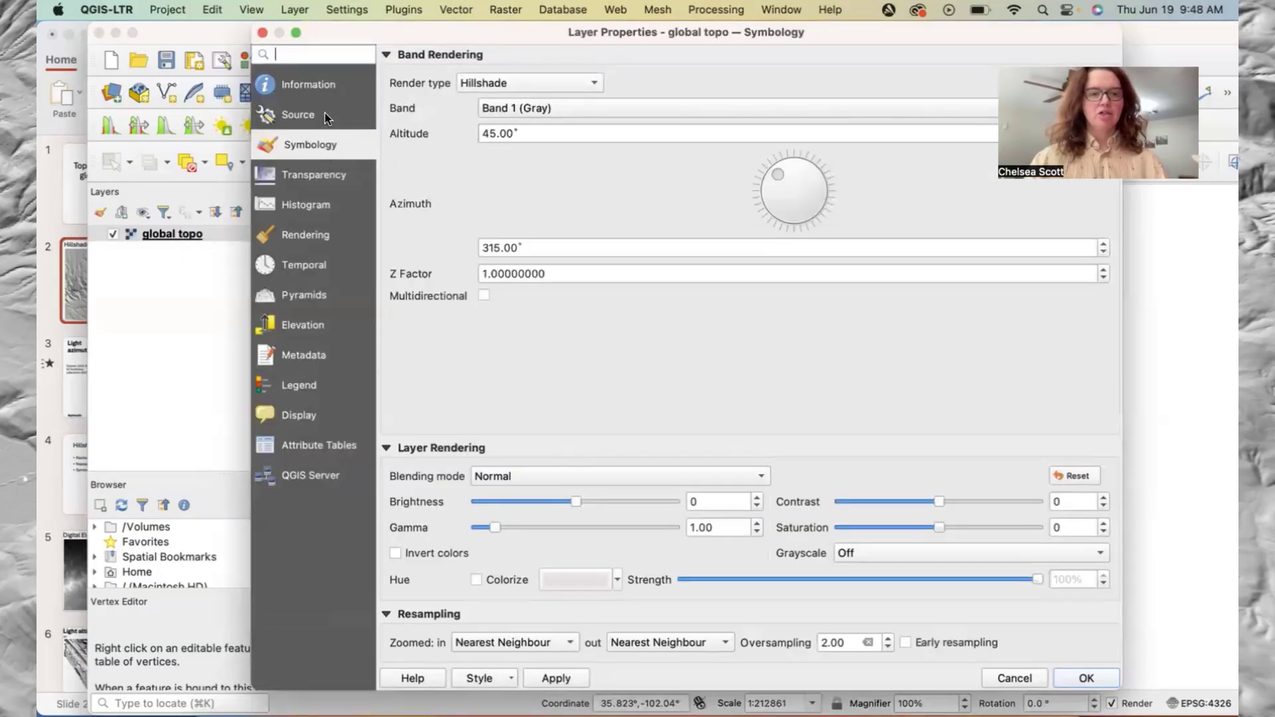
pyautogui.click(320, 82)
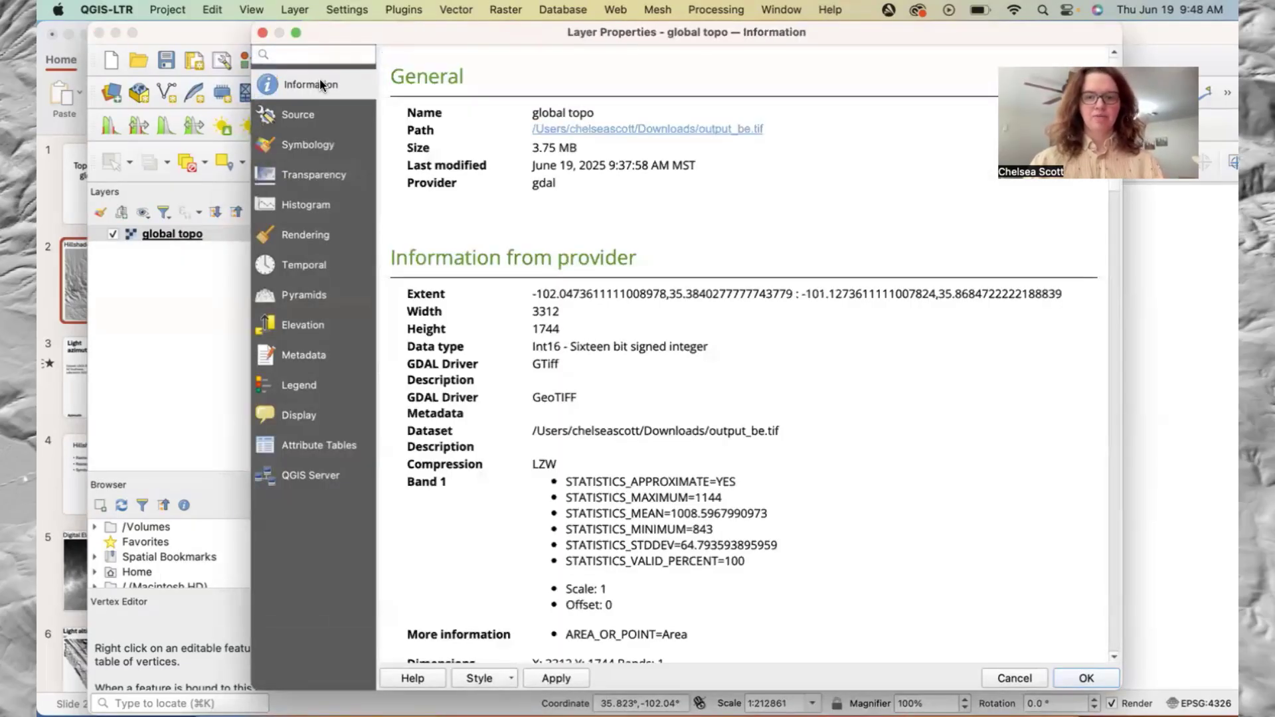
pyautogui.scroll(-5, 562, 355)
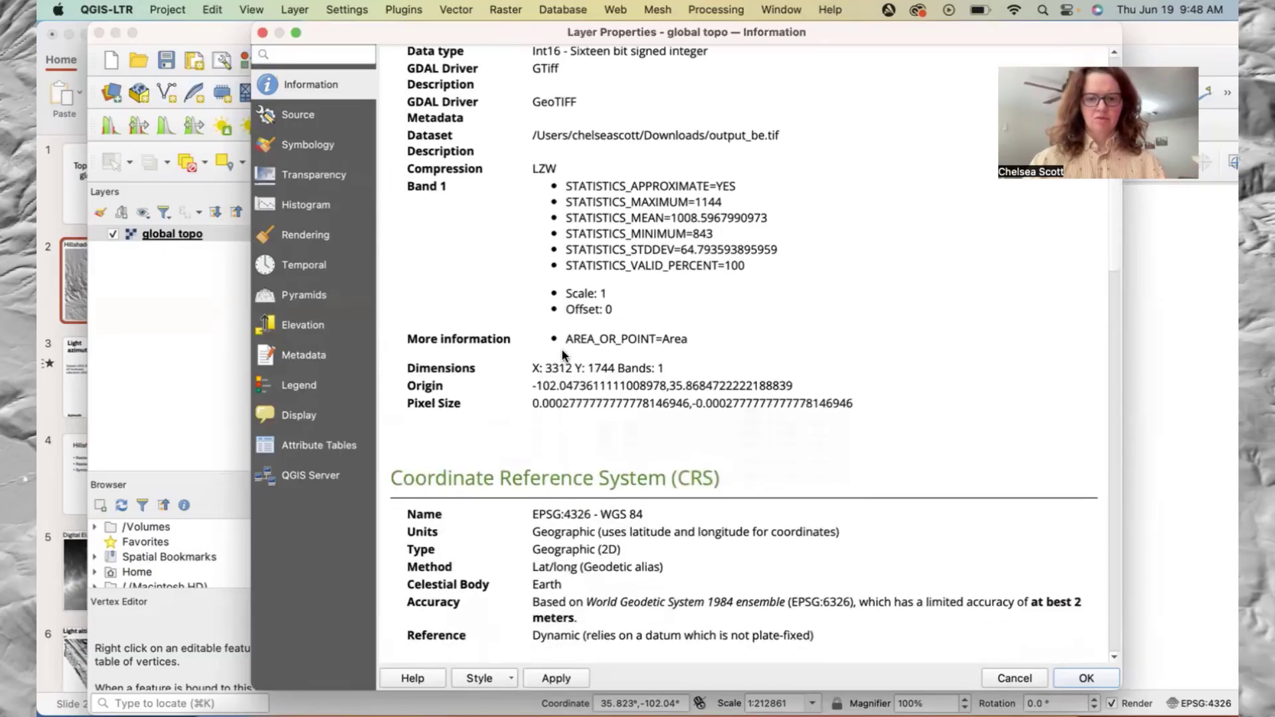
pyautogui.scroll(-2, 562, 355)
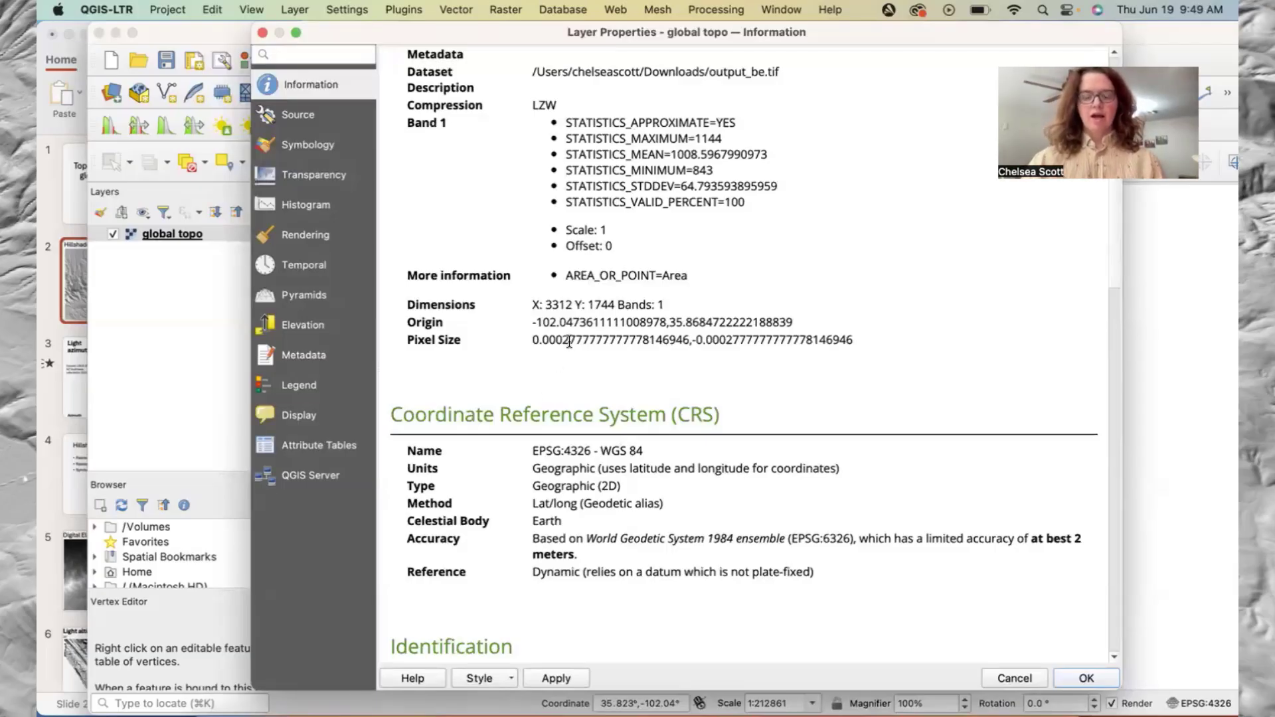
pyautogui.scroll(-2, 635, 487)
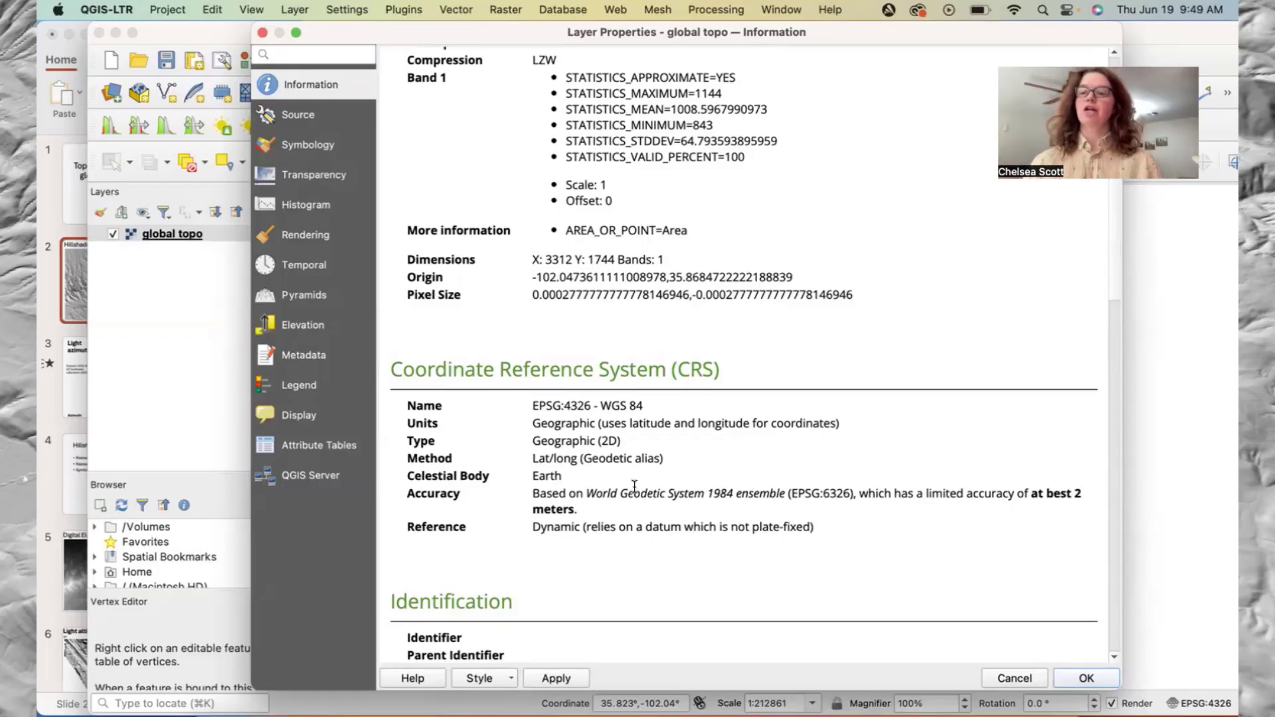
# Switch the global topo render type back to Singleband gray, Band 1 from 843 to 1,144
pyautogui.click(321, 149)
pyautogui.click(493, 85)
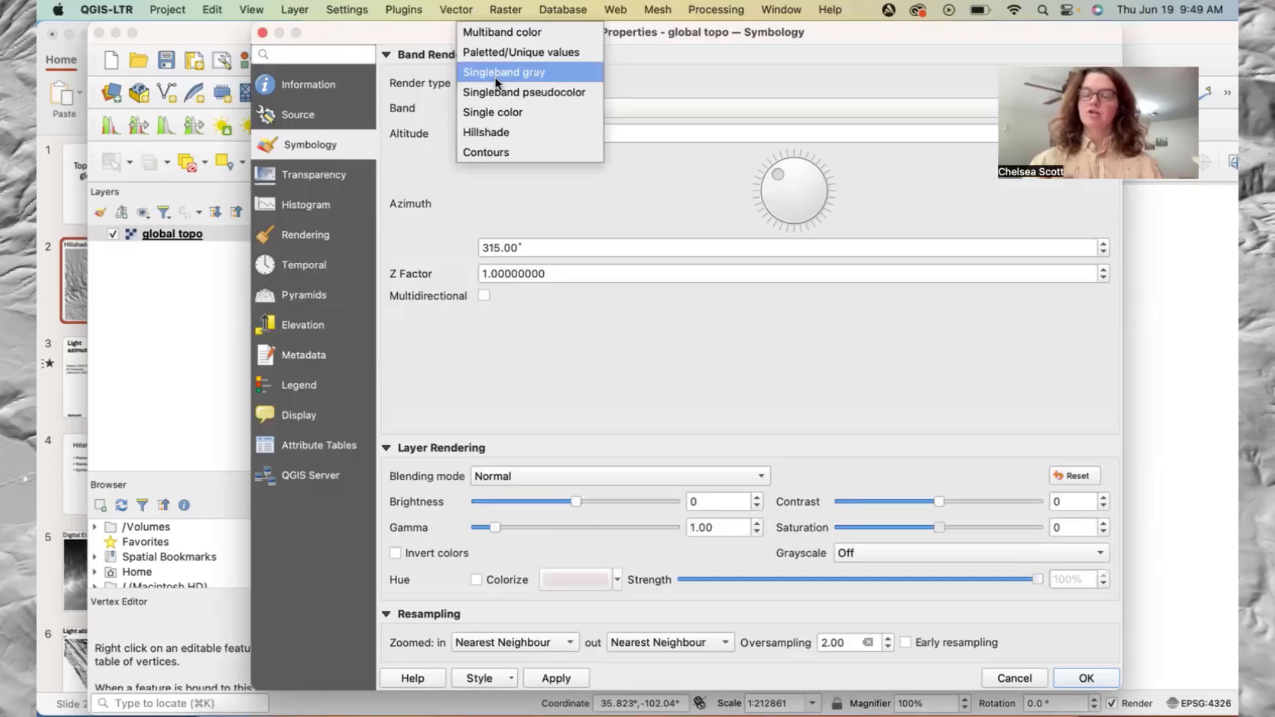
pyautogui.click(498, 73)
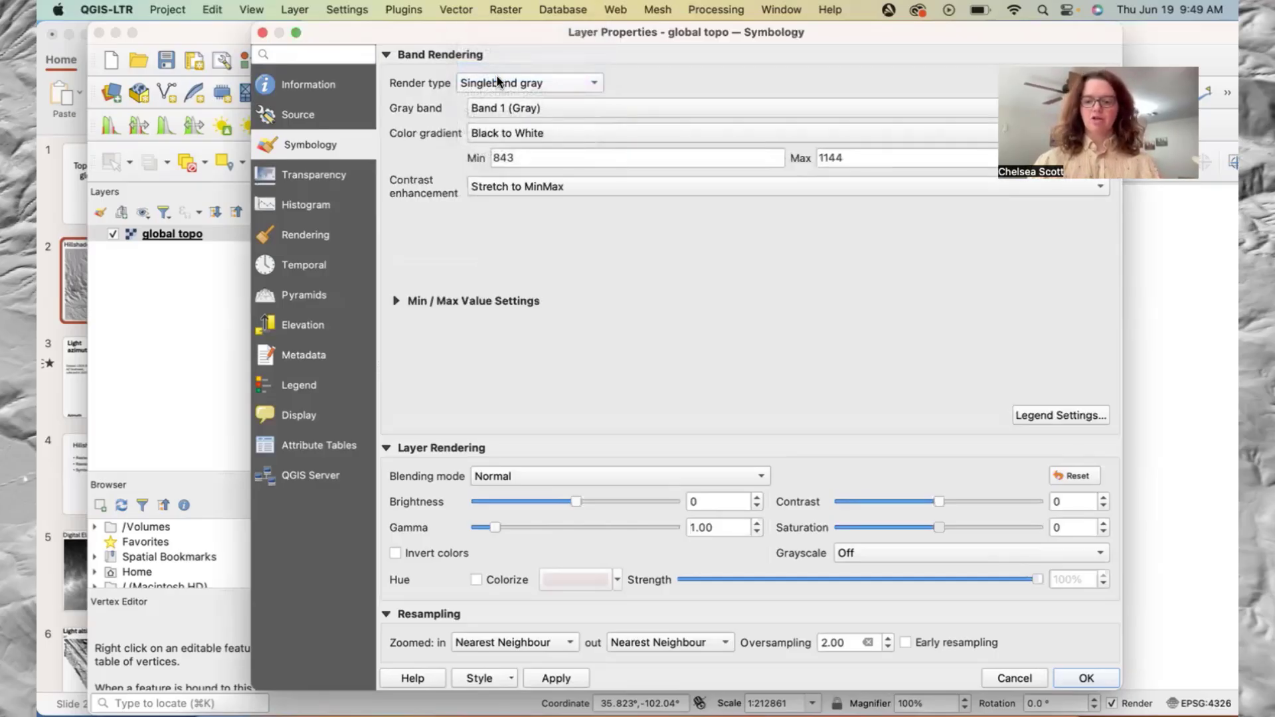
pyautogui.click(1087, 677)
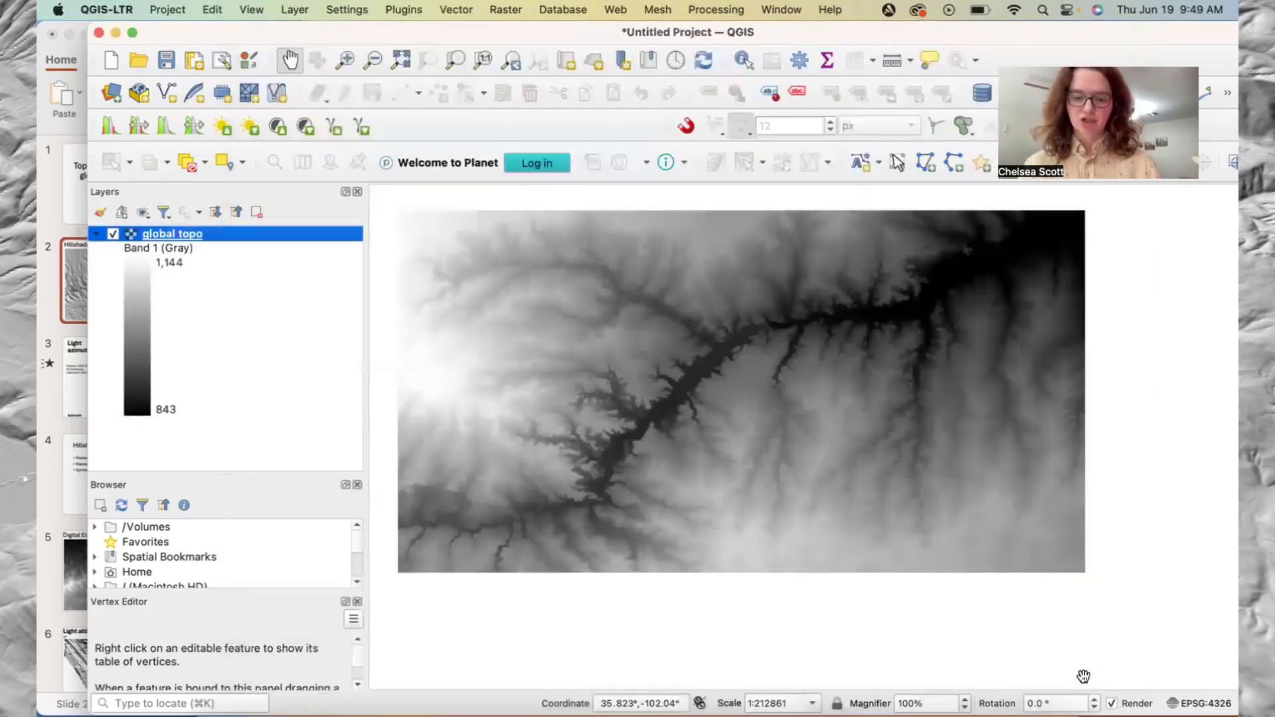
pyautogui.click(460, 624)
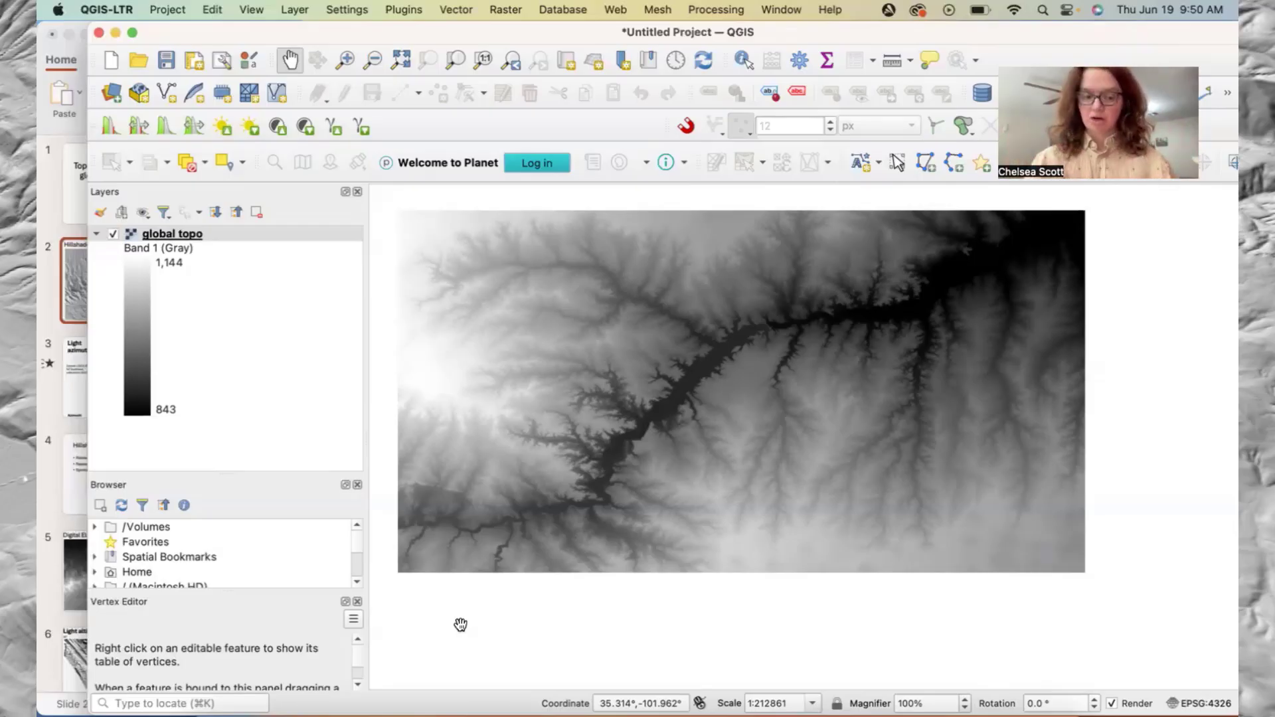
# In the Esri article's Z-factor table in Firefox, select the 30° metres value 0.00001036
pyautogui.click(264, 711)
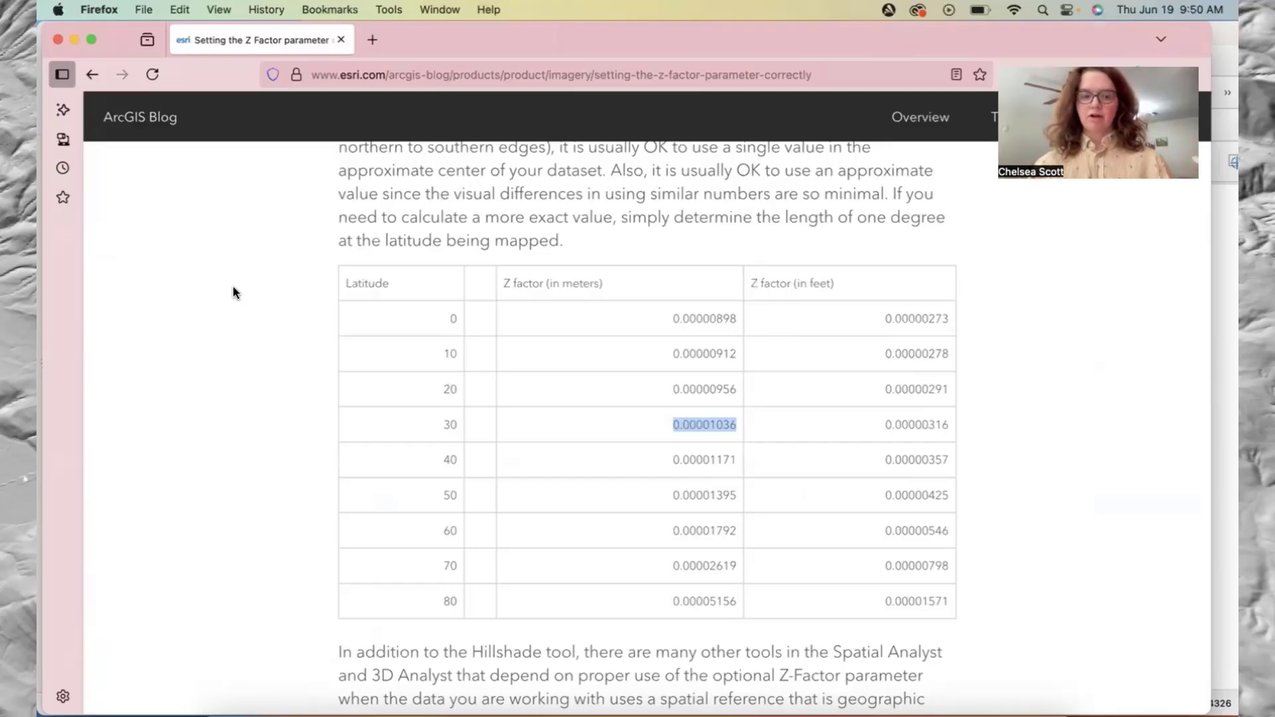
pyautogui.scroll(15, 233, 290)
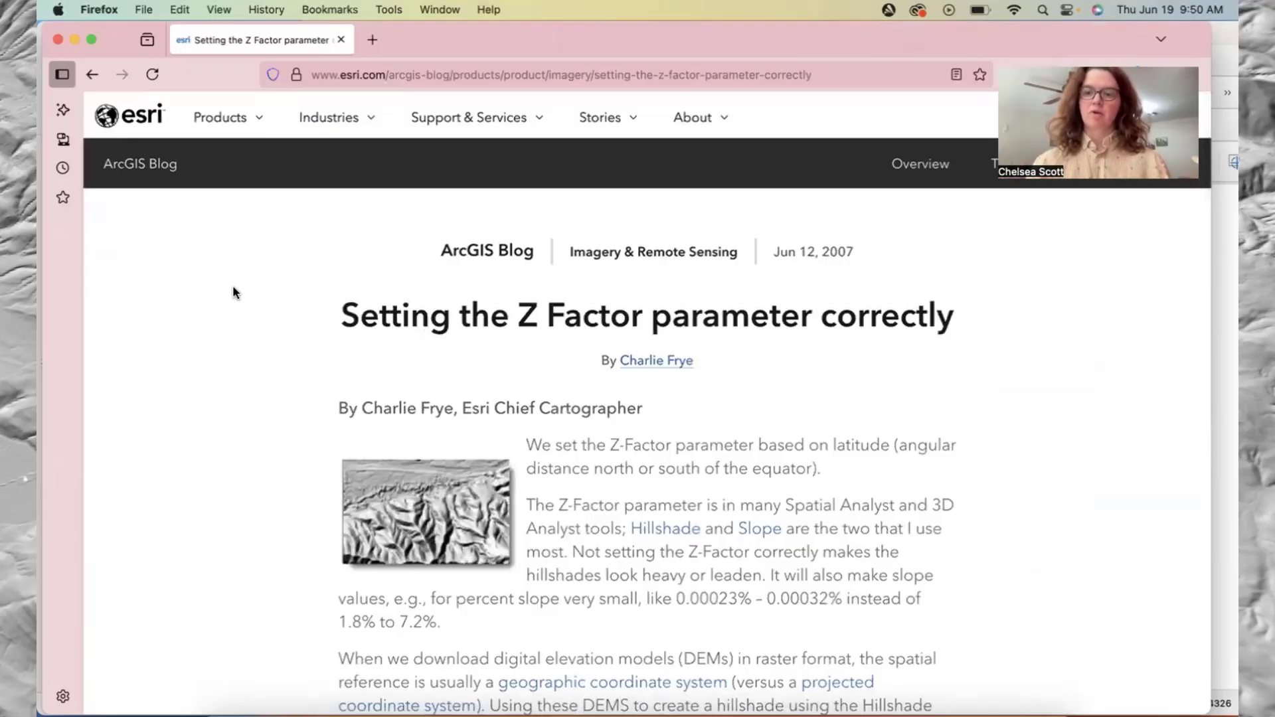
pyautogui.scroll(-15, 233, 287)
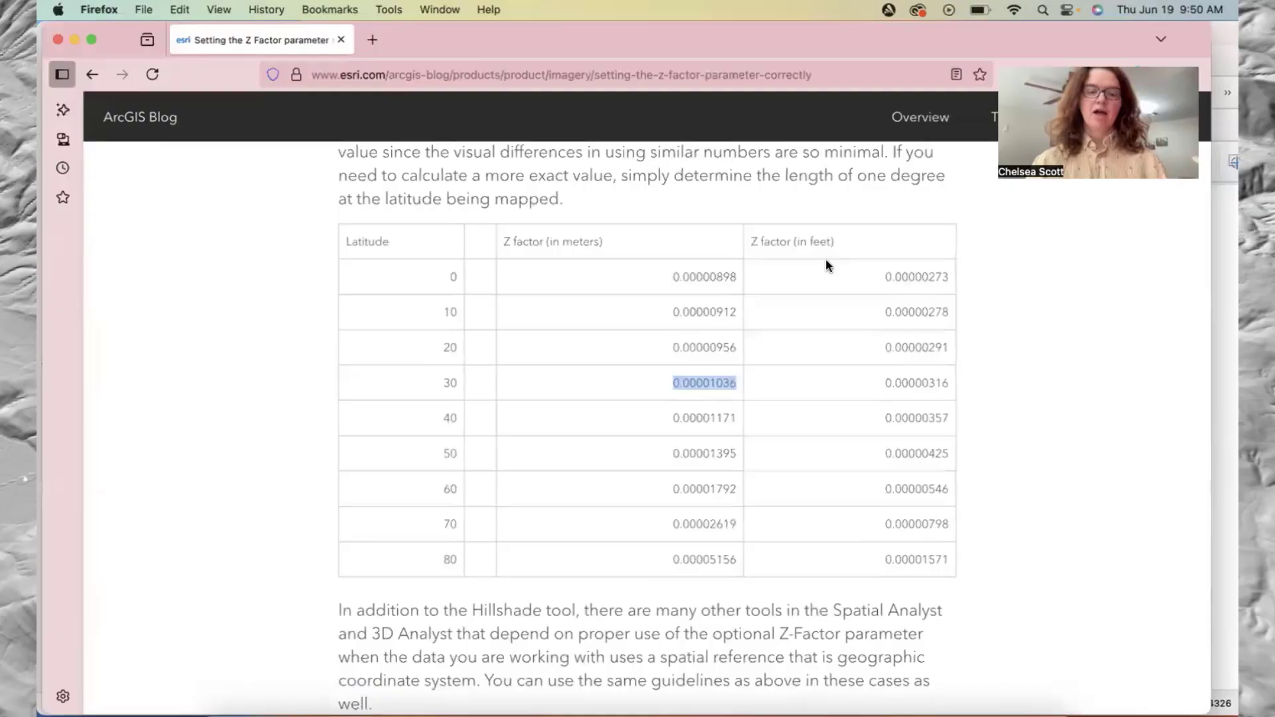
pyautogui.click(649, 373)
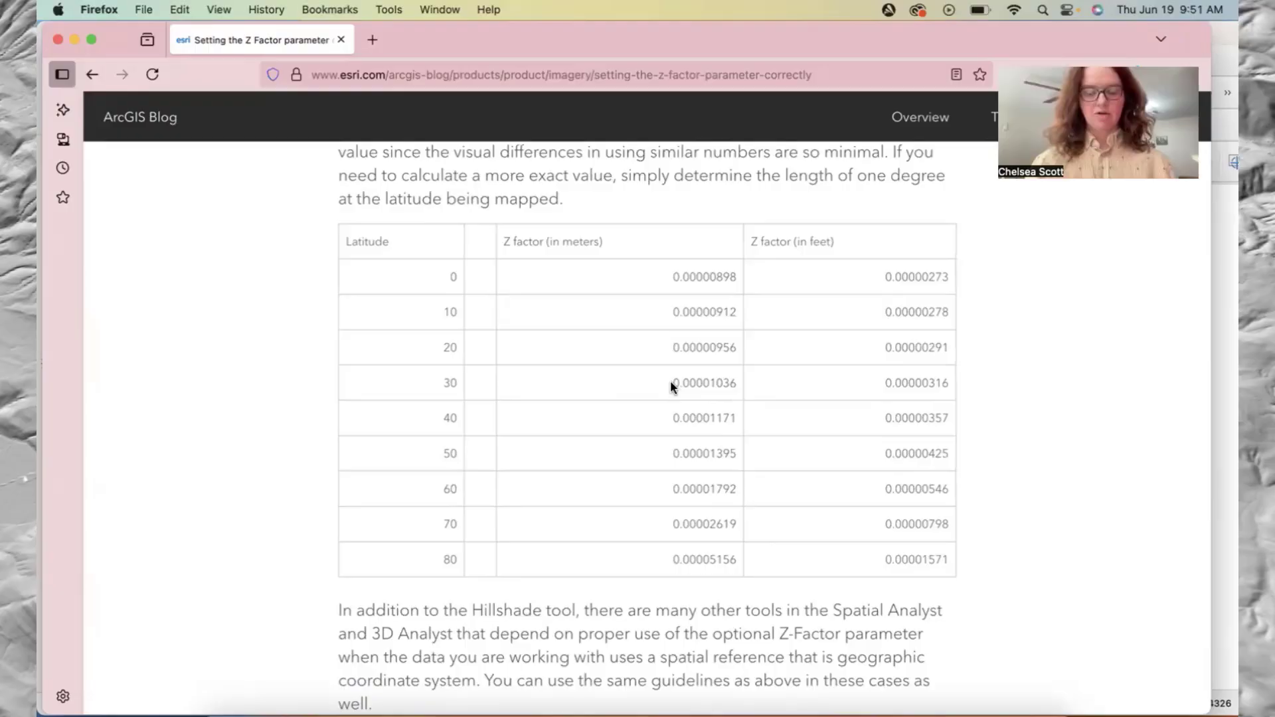
pyautogui.moveTo(671, 381); pyautogui.dragTo(738, 384)
pyautogui.press('super+c')
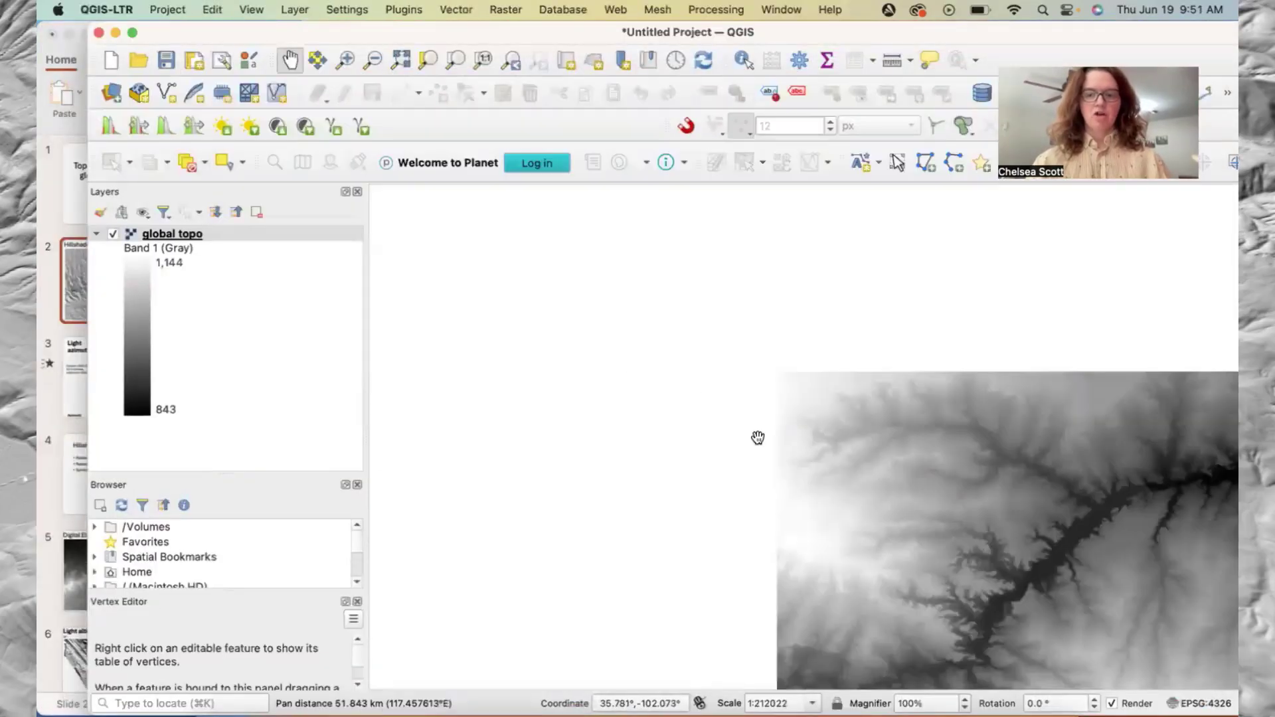
# Open the Raster > Analysis > Hillshade tool with global topo as input
pyautogui.moveTo(757, 437); pyautogui.dragTo(485, 338)
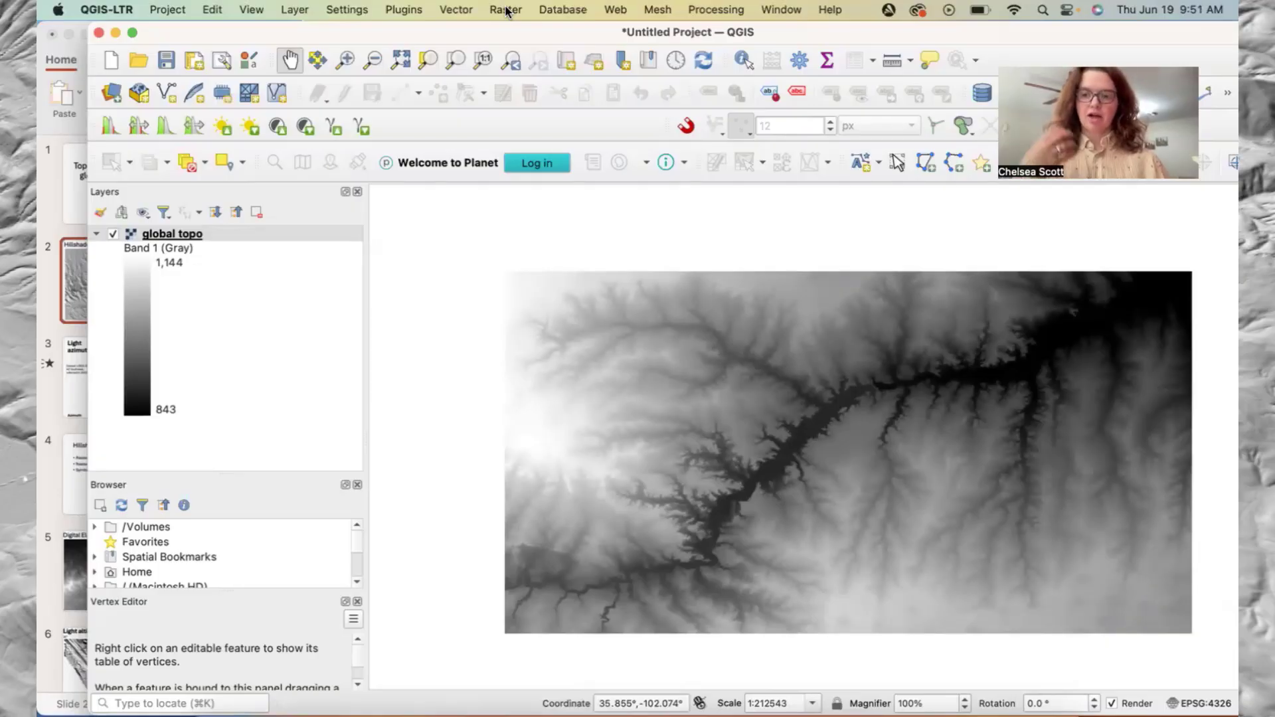
pyautogui.click(506, 10)
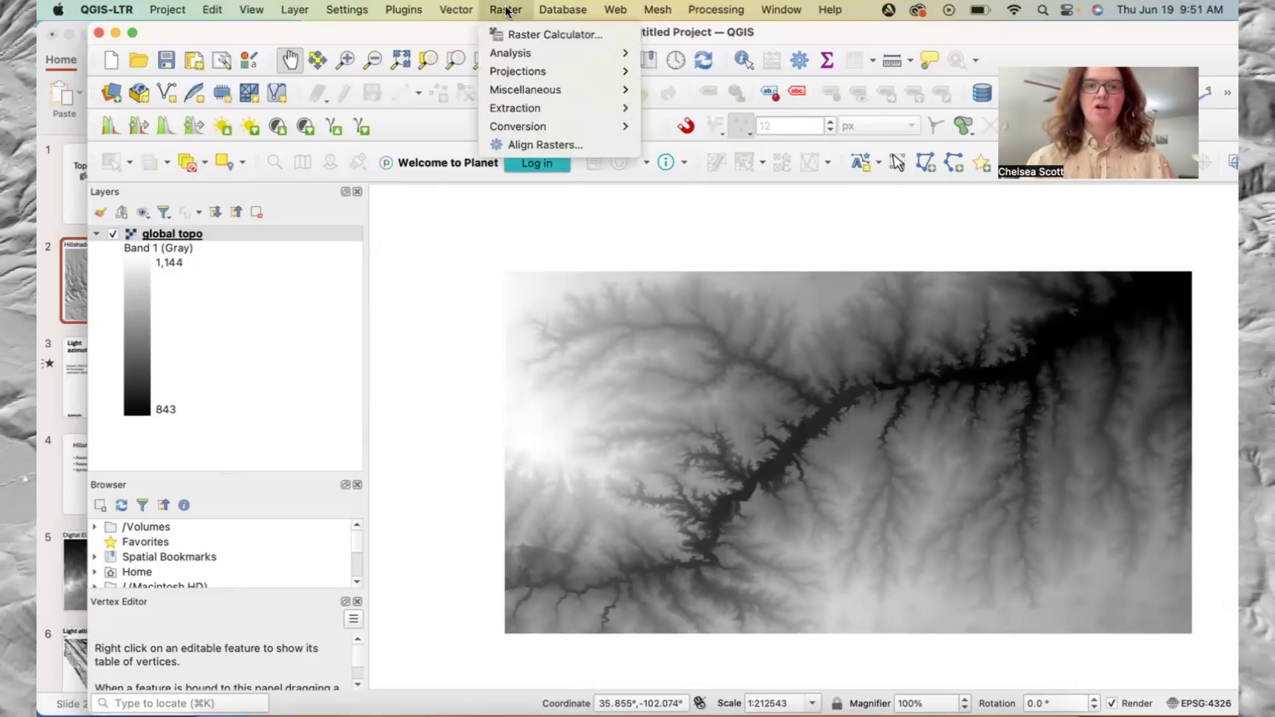
pyautogui.moveTo(517, 73)
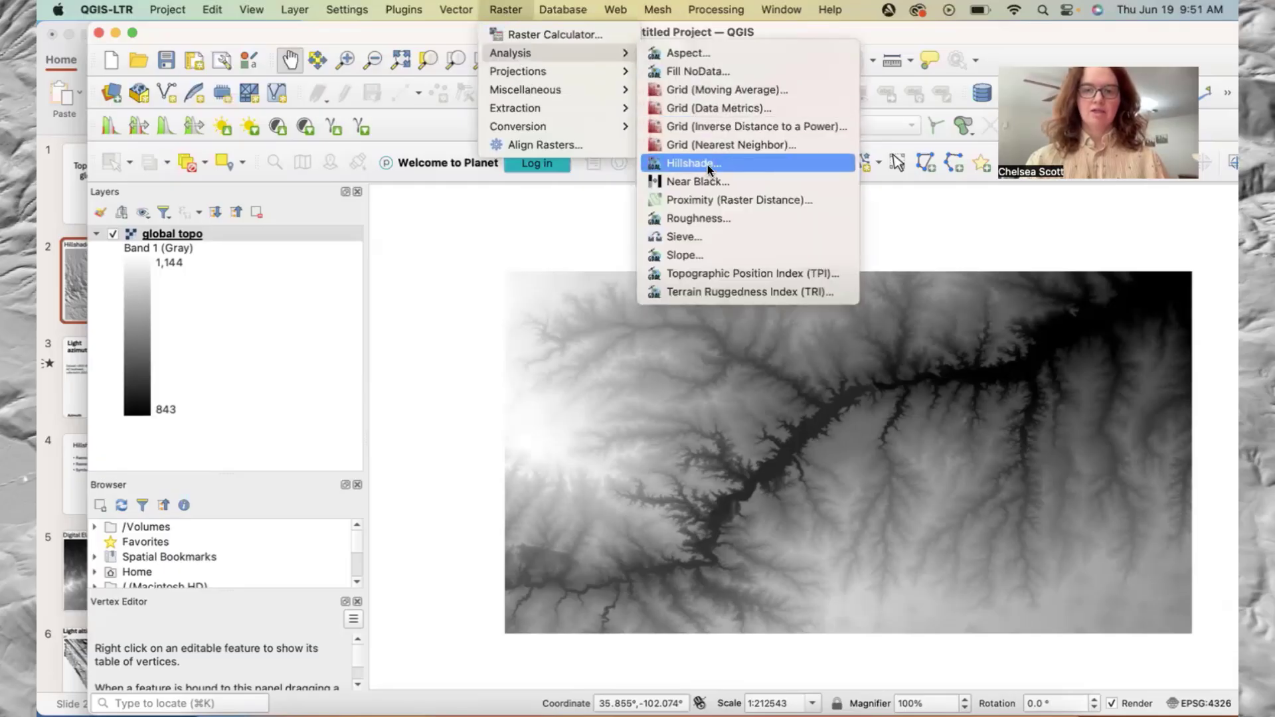
pyautogui.click(708, 162)
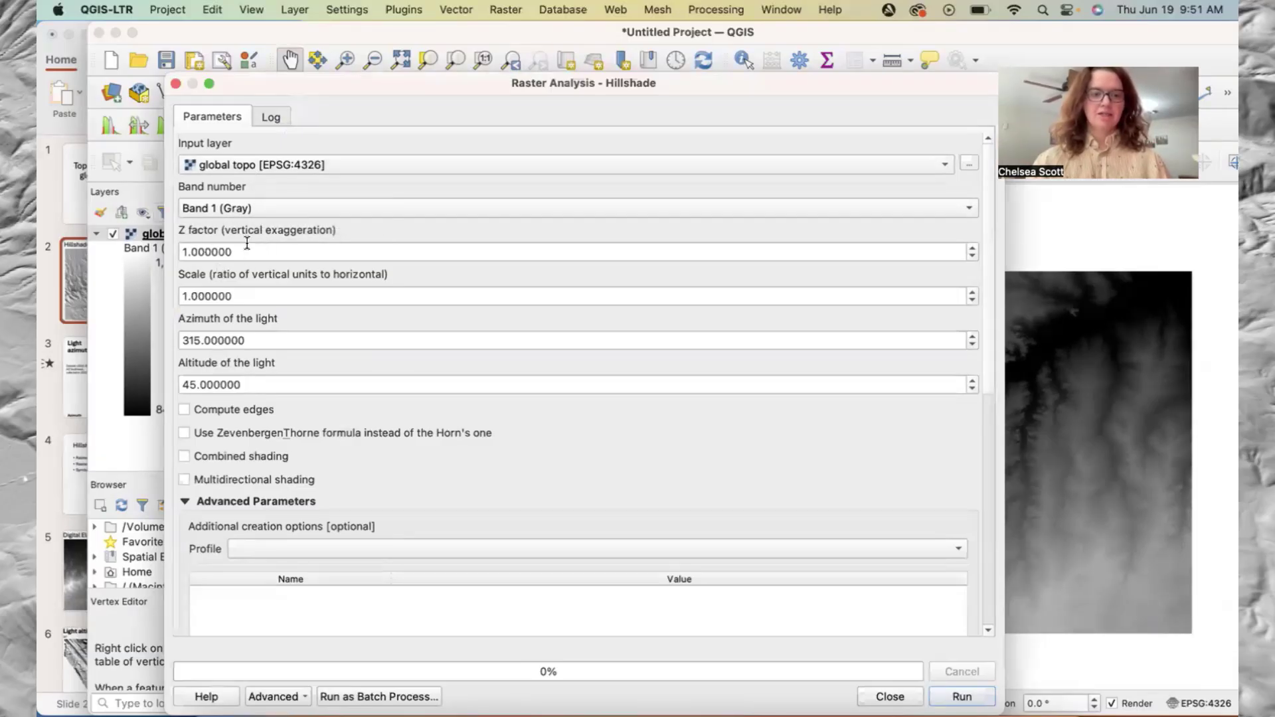
# Replace the Z factor 1 with 0.00001036 and begin choosing where to save the output
pyautogui.moveTo(245, 253); pyautogui.dragTo(154, 254)
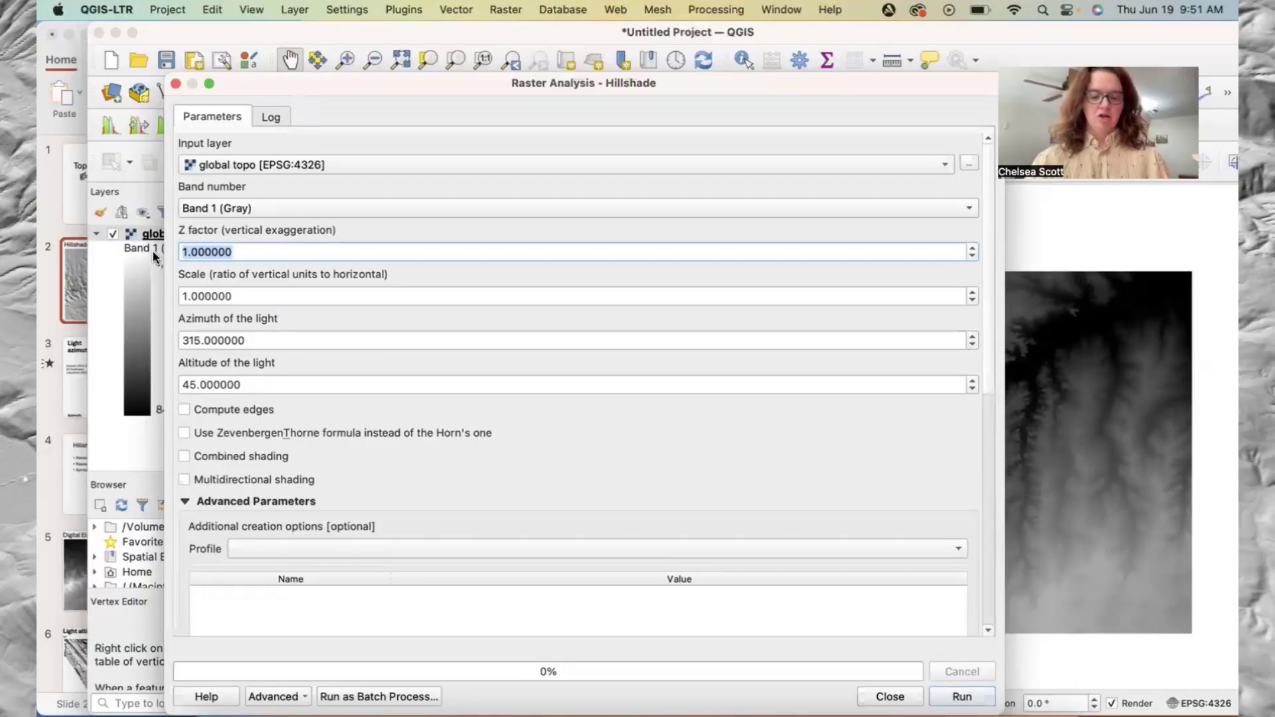
pyautogui.press('super+v')
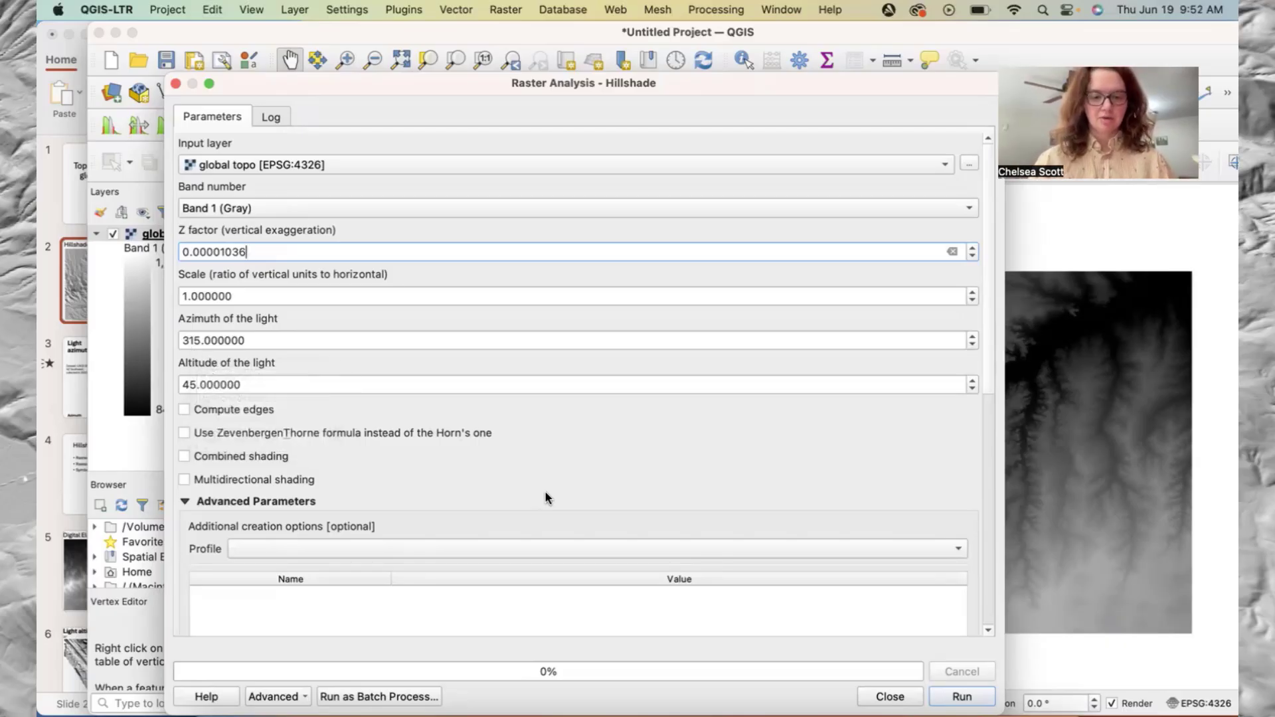
pyautogui.scroll(-3, 545, 495)
pyautogui.scroll(-2, 546, 495)
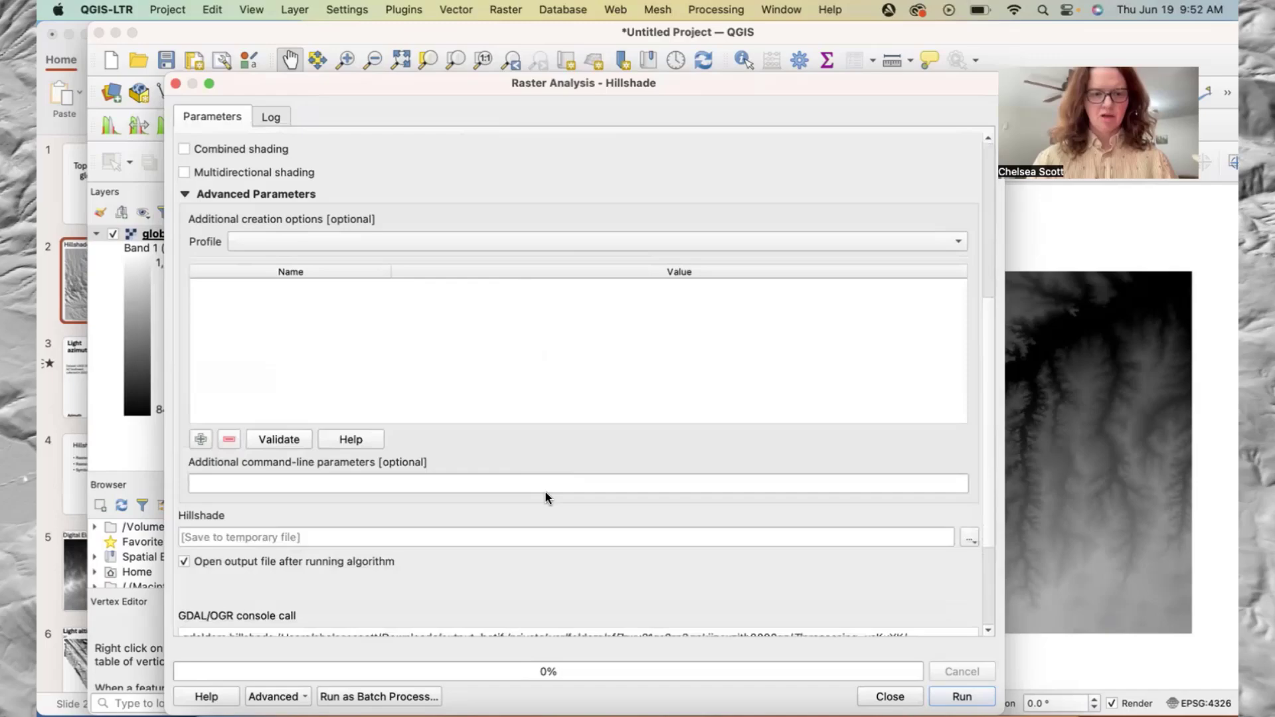
pyautogui.click(967, 537)
# Save the hillshade output as Global_topo_hillshade_315.tif on the Desktop
pyautogui.click(997, 576)
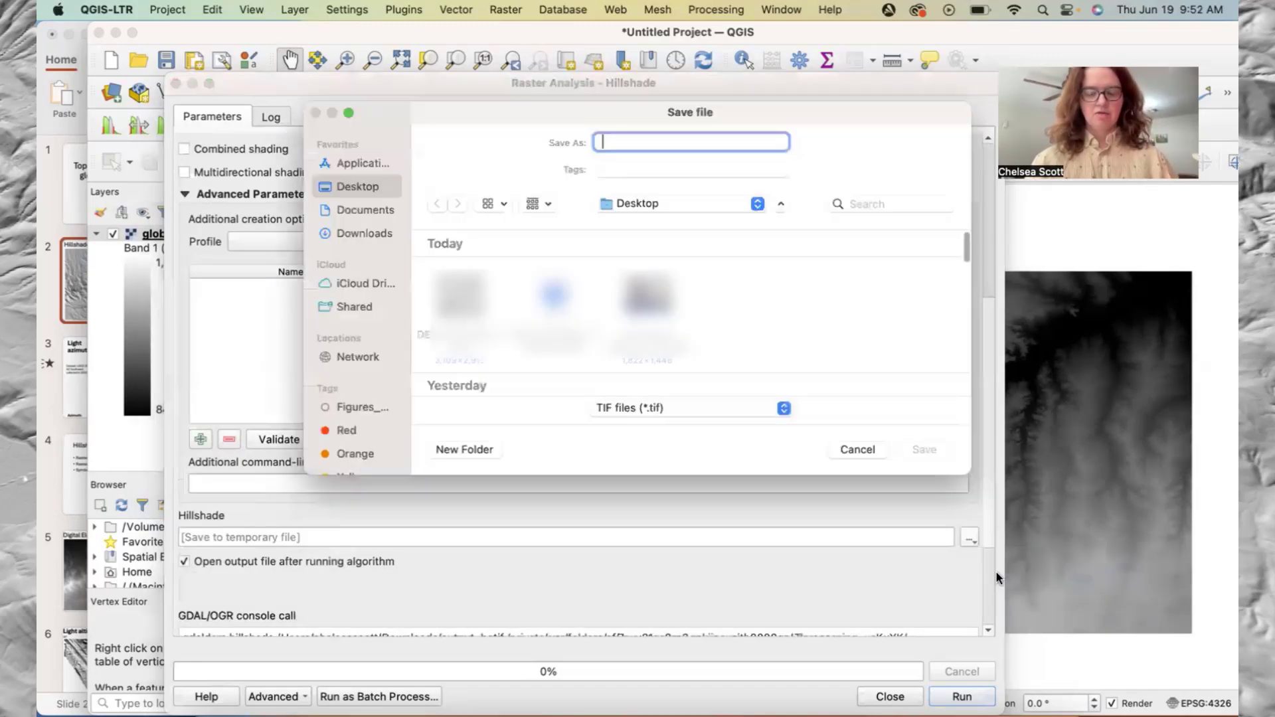
pyautogui.write('Gl')
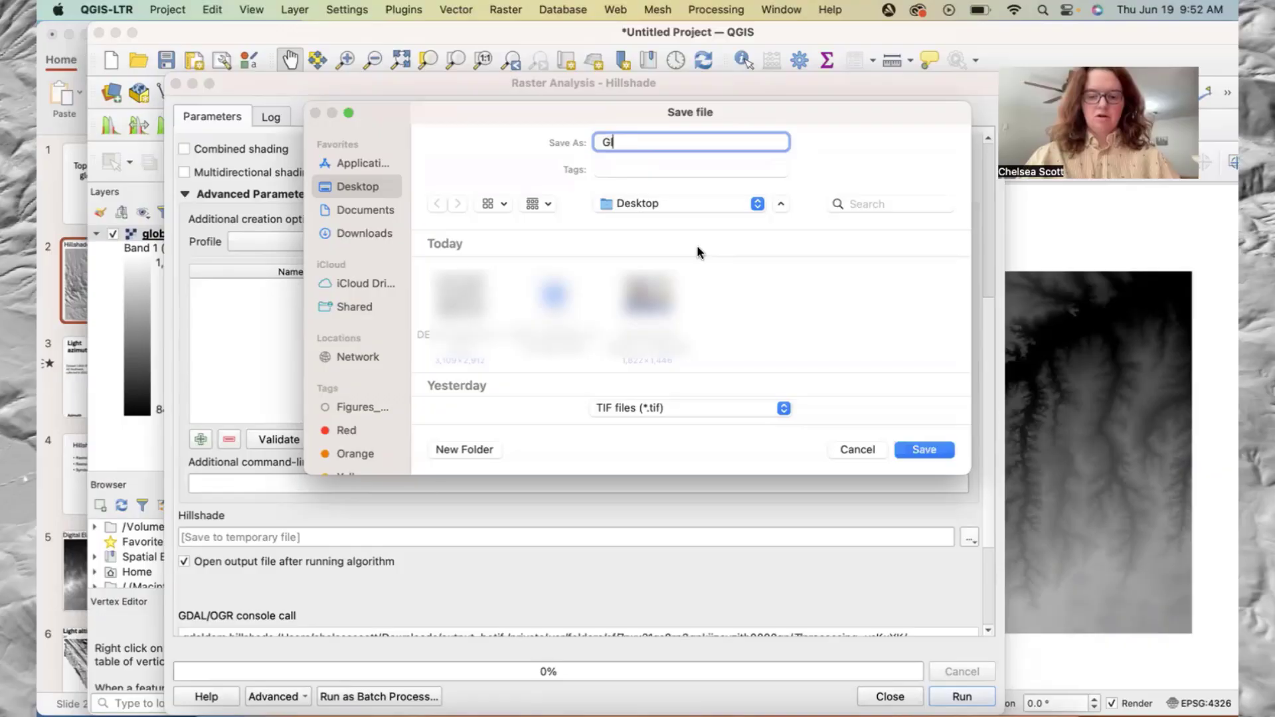
pyautogui.write('obal_topo_hill')
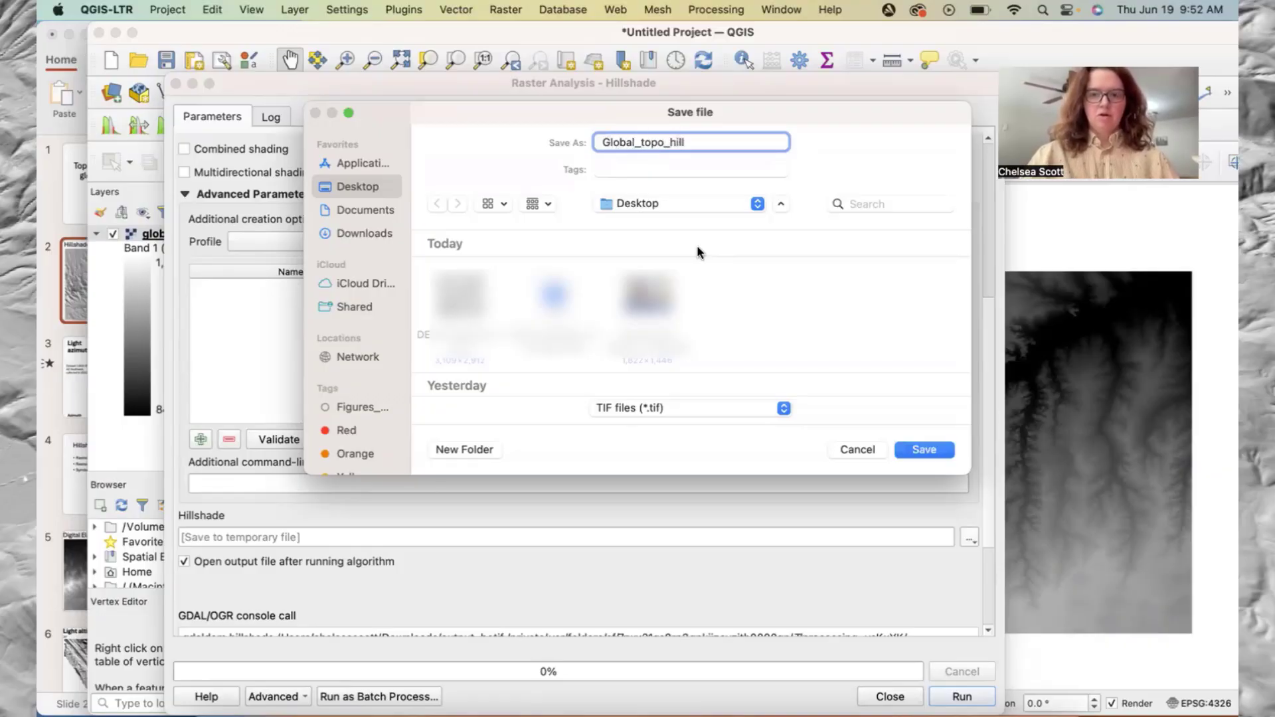
pyautogui.write('shade_315')
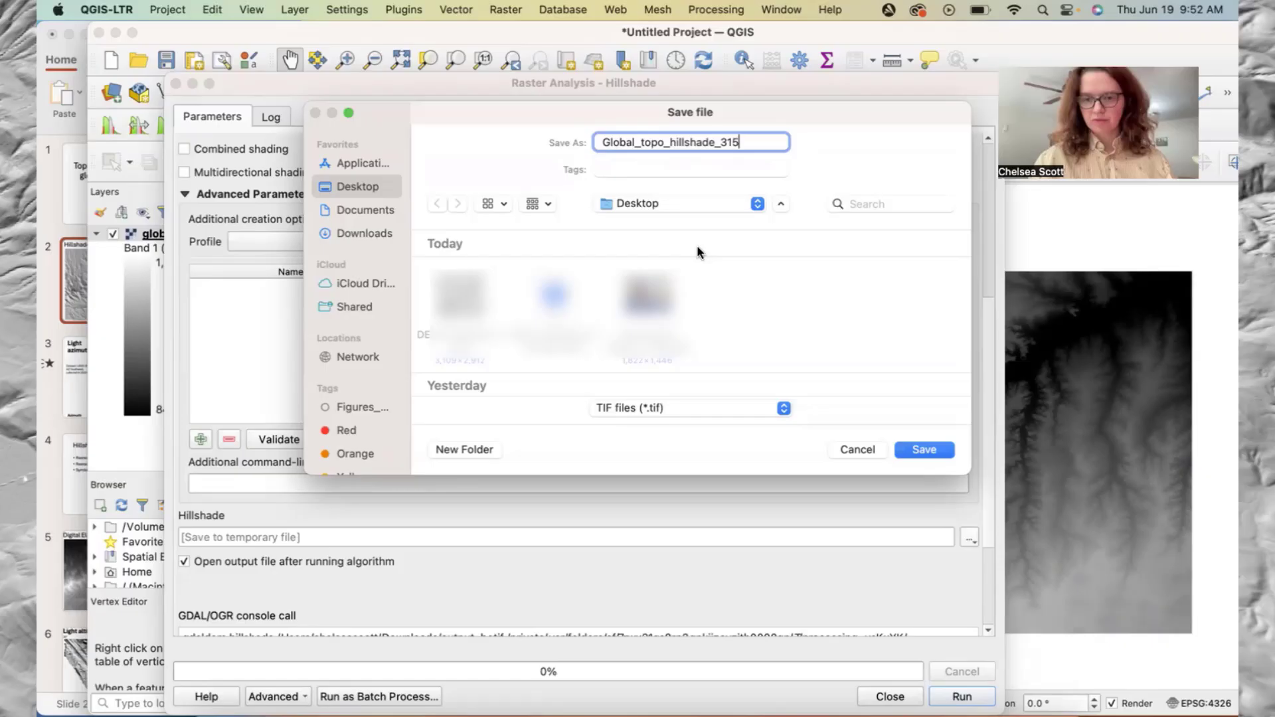
pyautogui.press('Return')
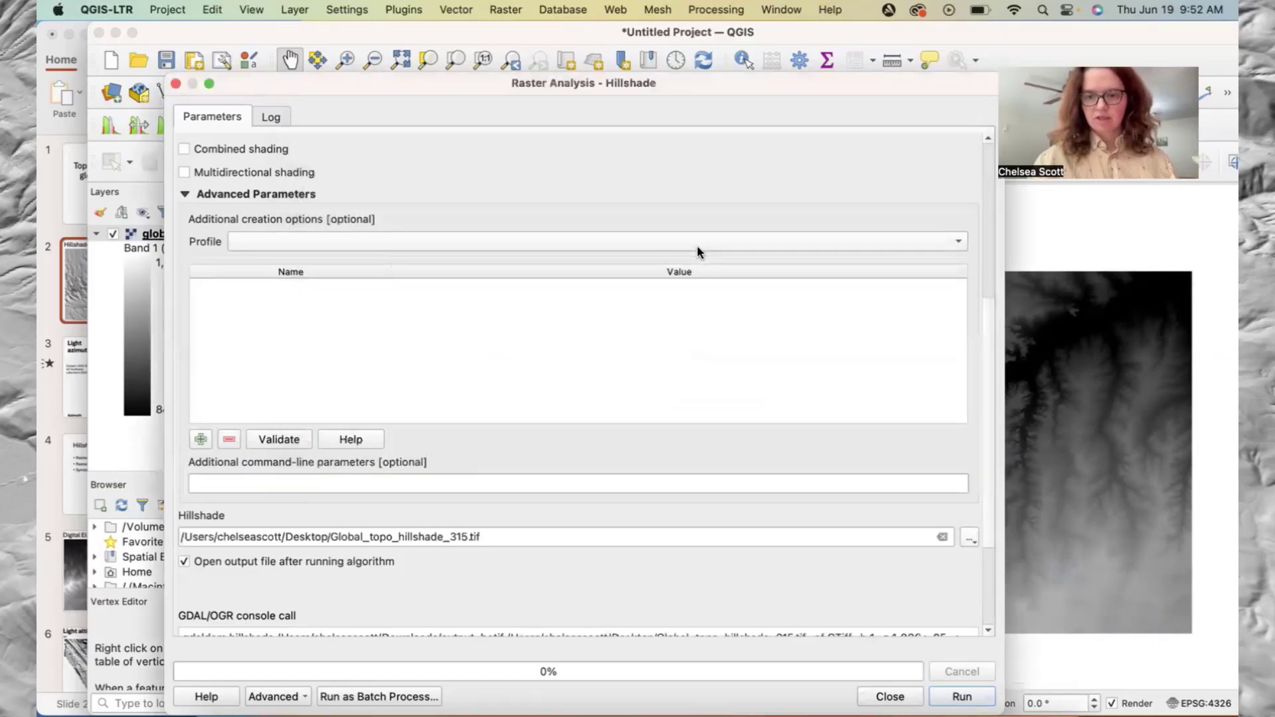
# Run the Hillshade tool to create Global_topo_hillshade_315, then close it and inspect the map
pyautogui.click(960, 695)
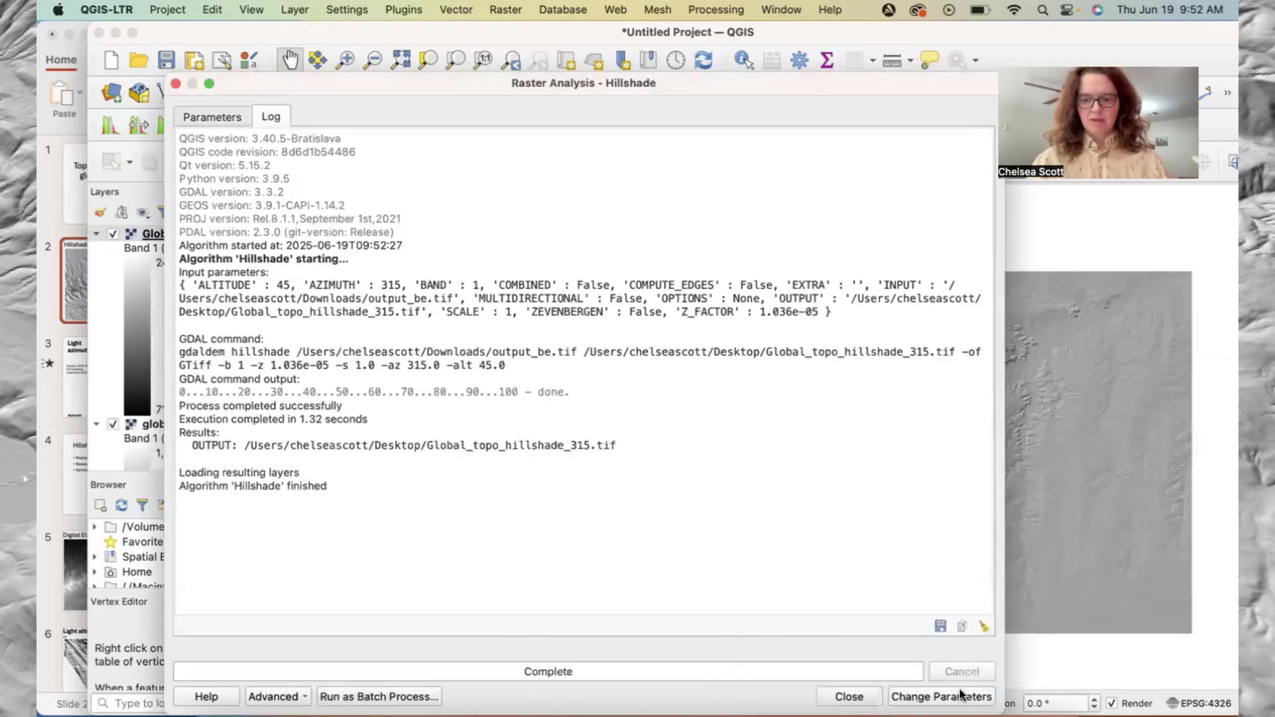
pyautogui.click(874, 697)
pyautogui.moveTo(905, 469); pyautogui.dragTo(833, 433)
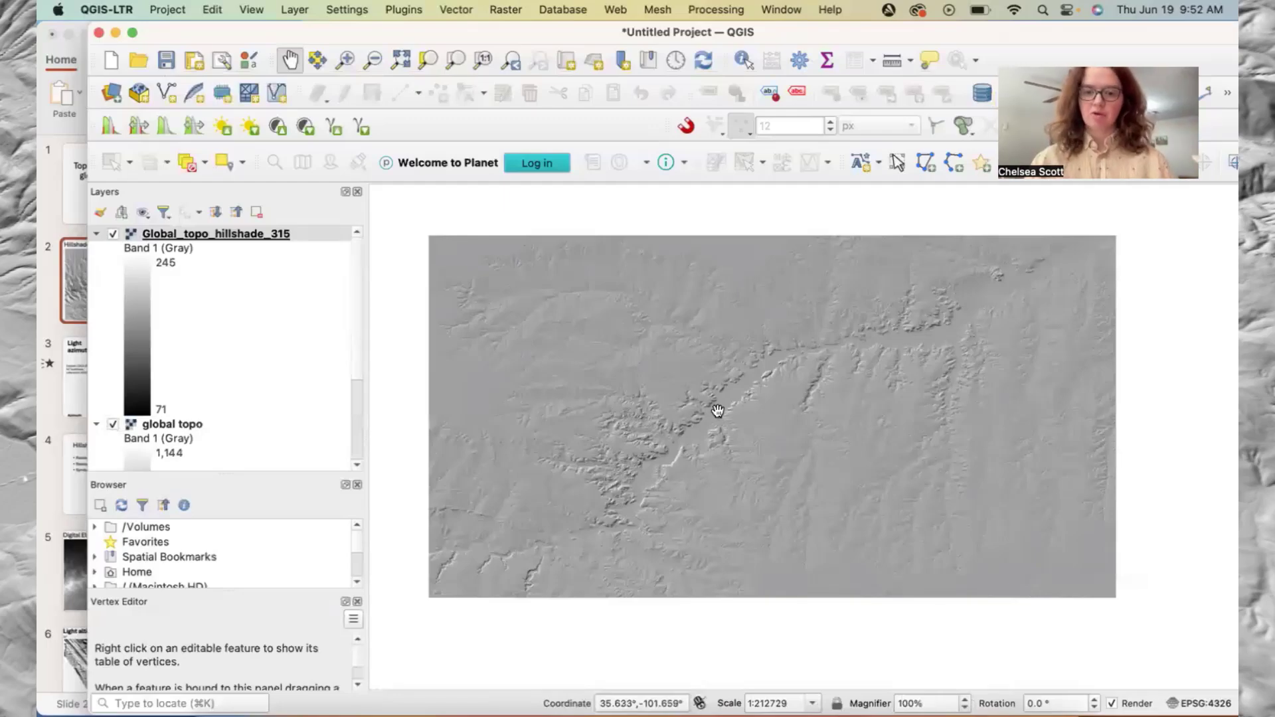
pyautogui.scroll(2, 717, 408)
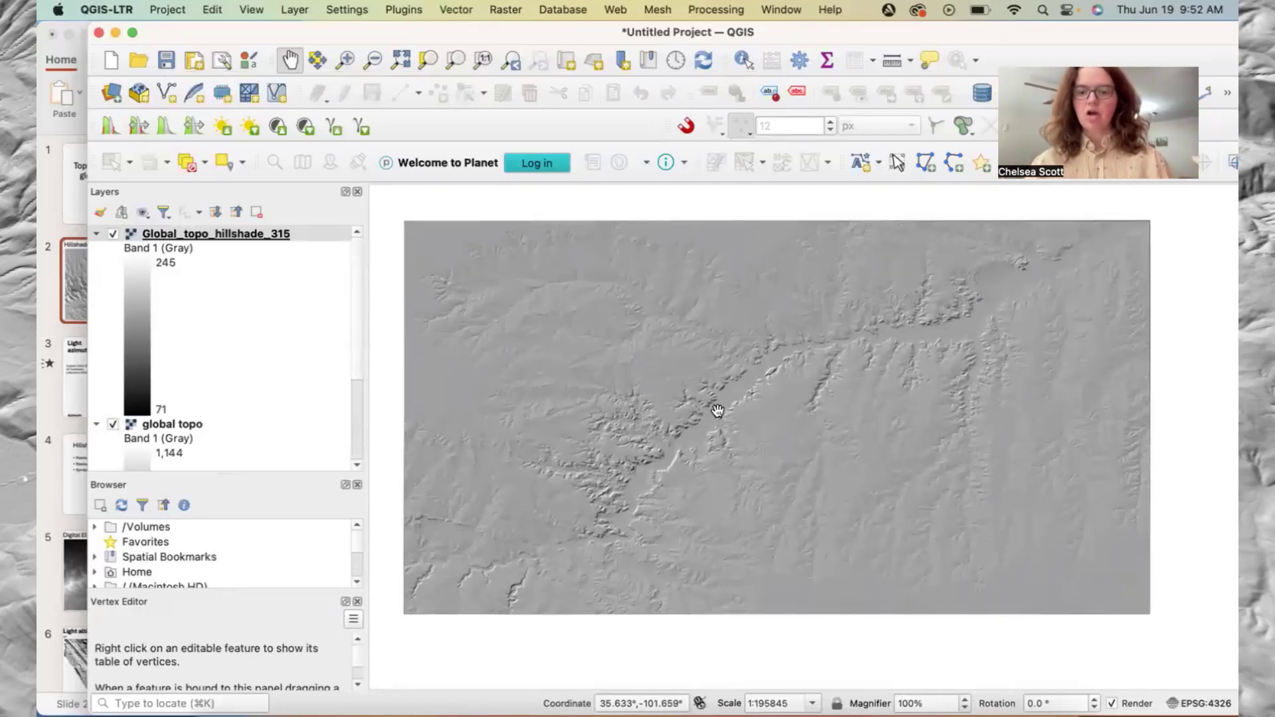